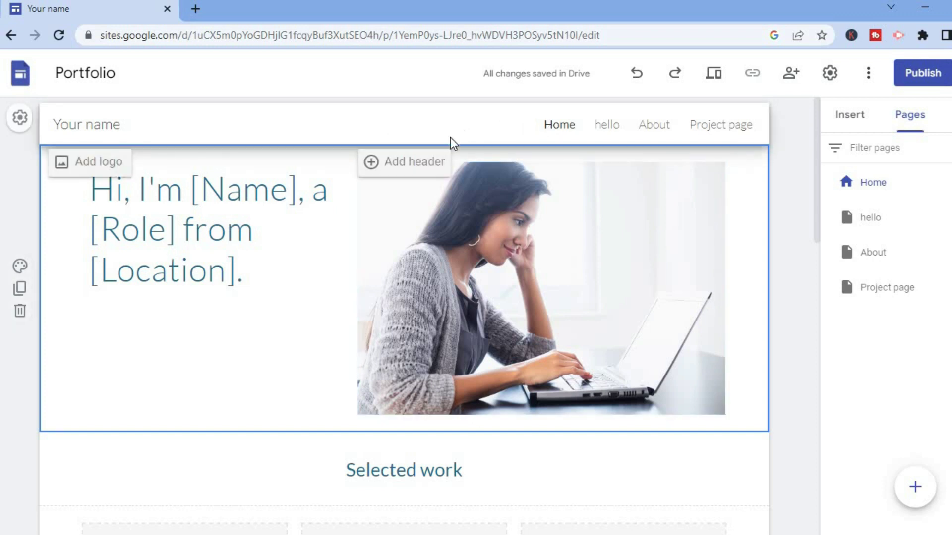
Step: Add a dark cover header above the intro section and select its Home title
left_click(401, 162)
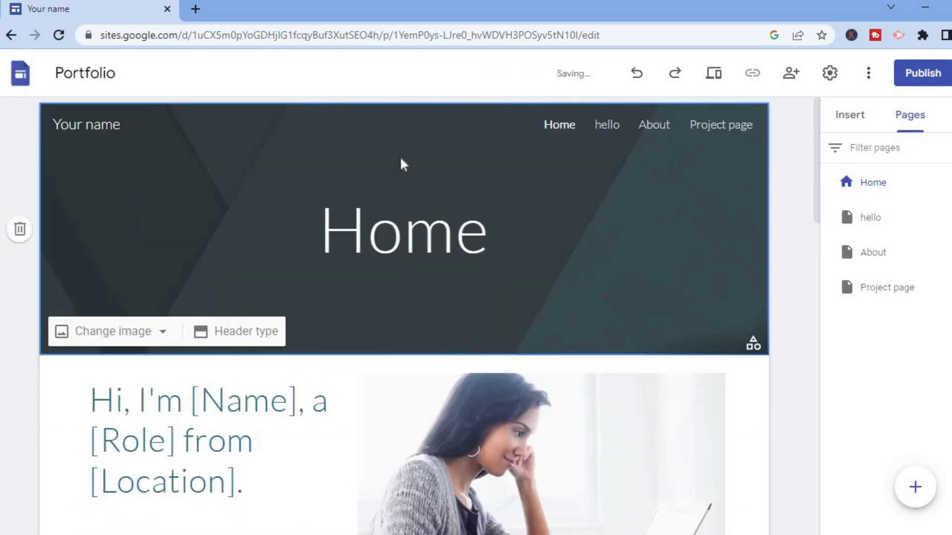
left_click(401, 227)
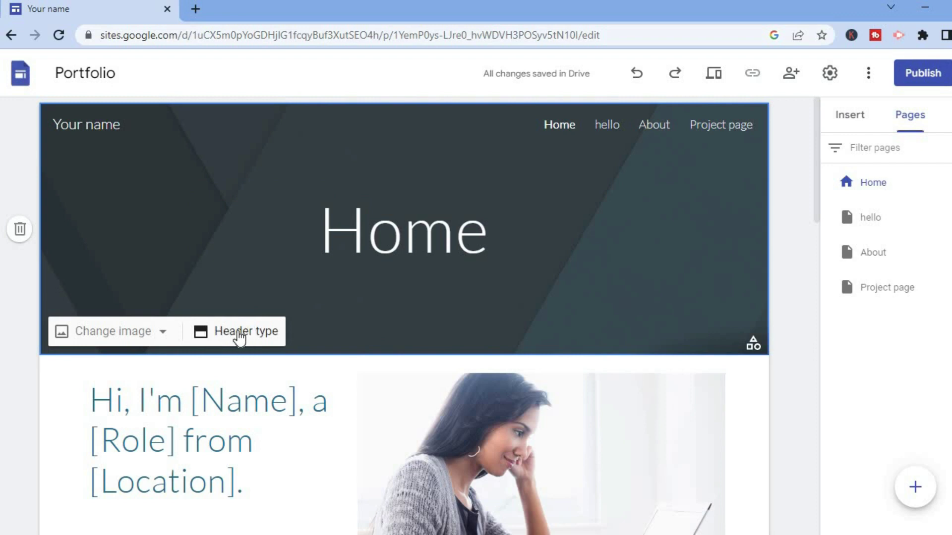
left_click(240, 339)
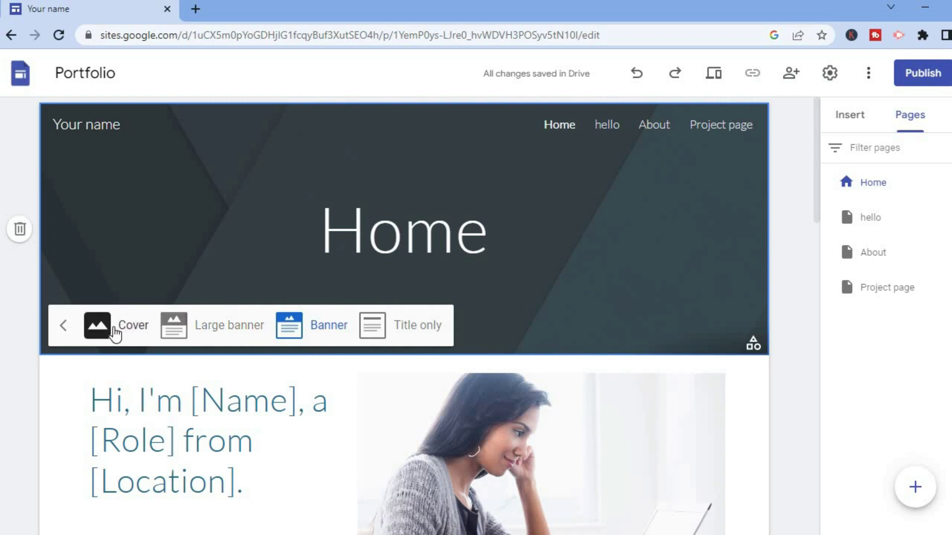
left_click(212, 323)
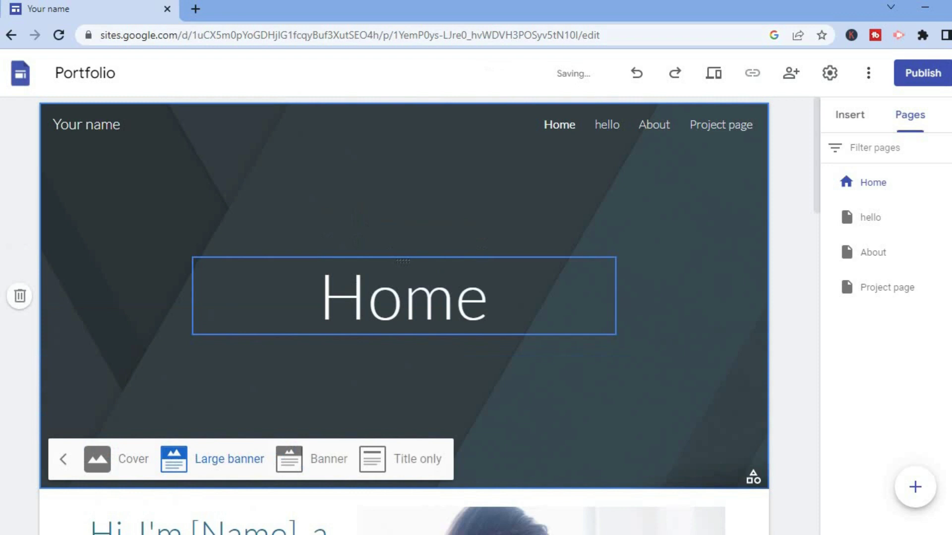
left_click(395, 460)
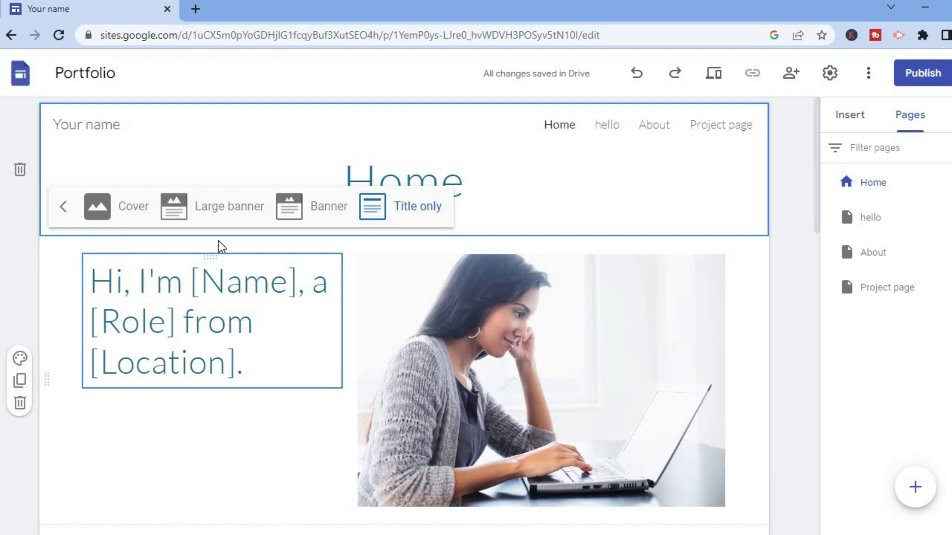
left_click(313, 218)
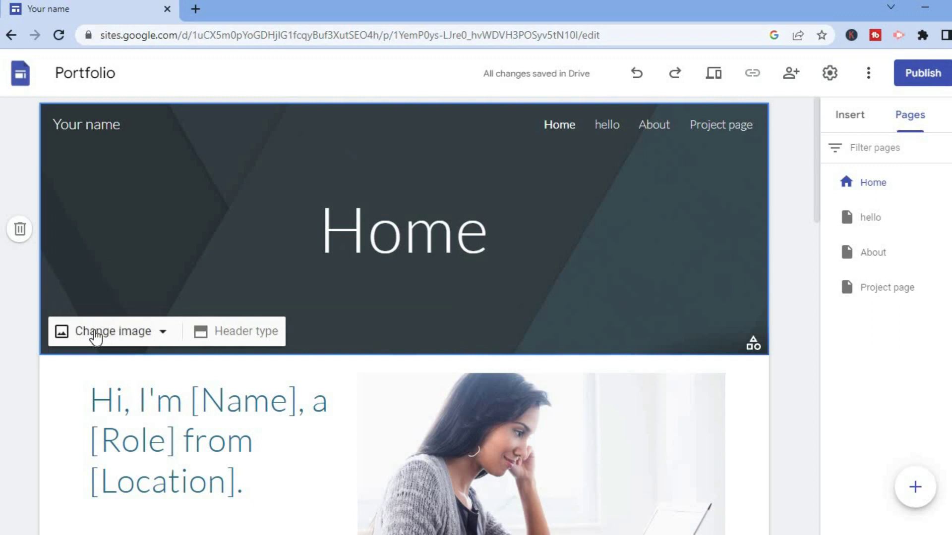
left_click(95, 333)
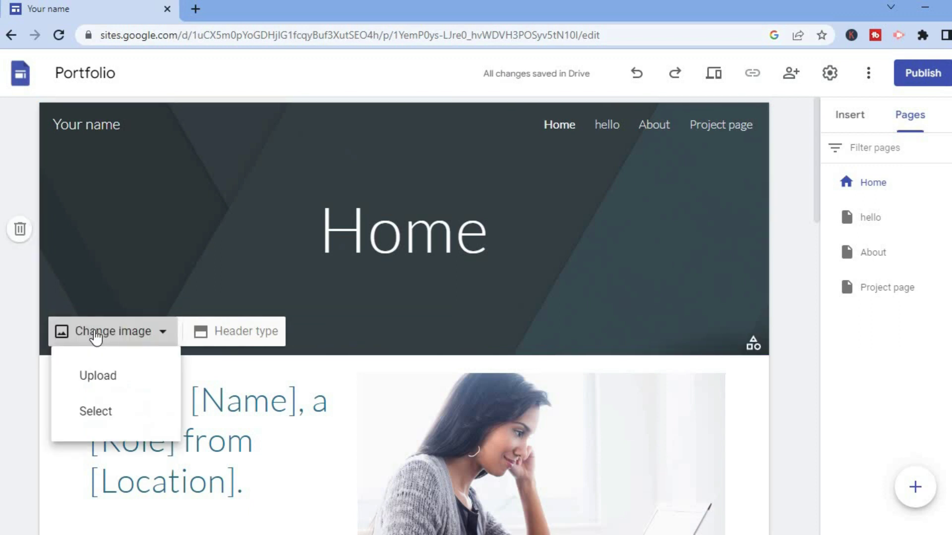
left_click(144, 266)
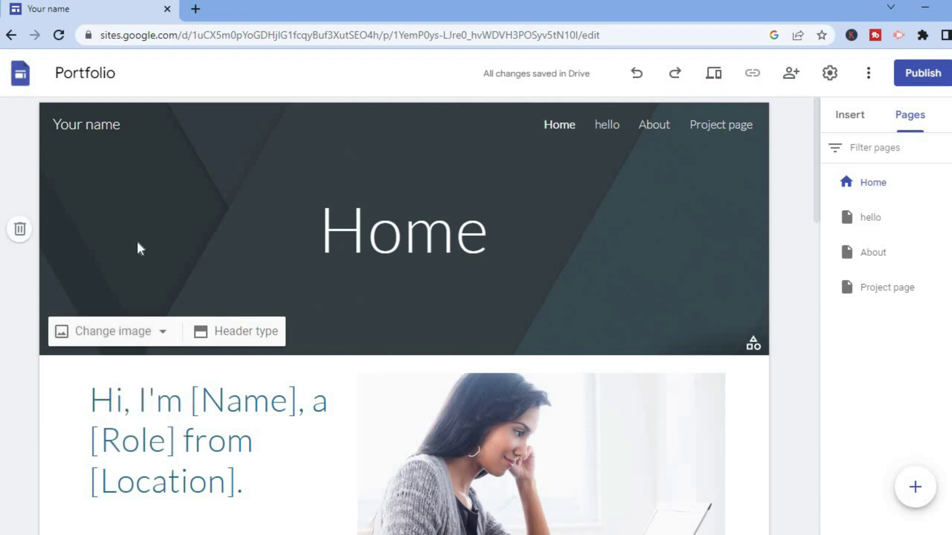
Step: Replace the 'Your name' site title in the header bar with 'test'
left_click(112, 125)
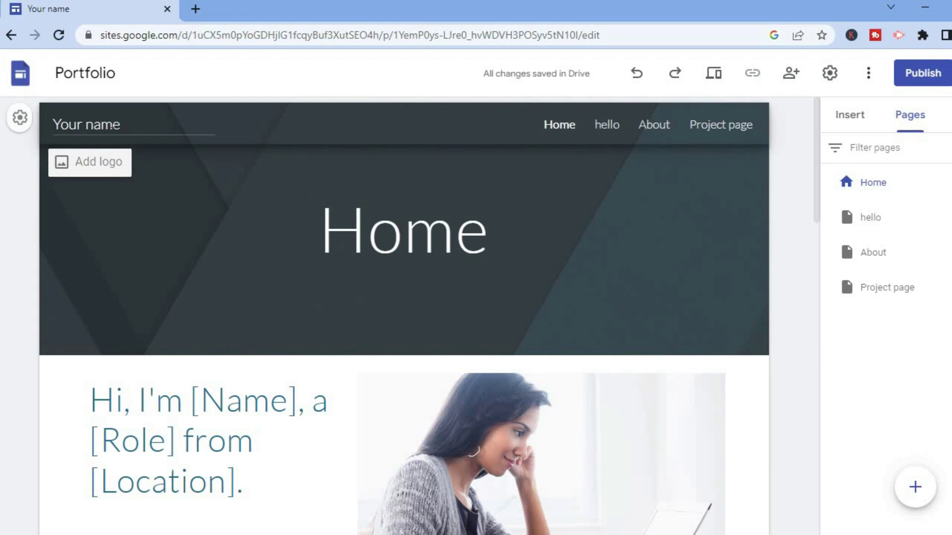
left_click_drag(120, 125, 52, 122)
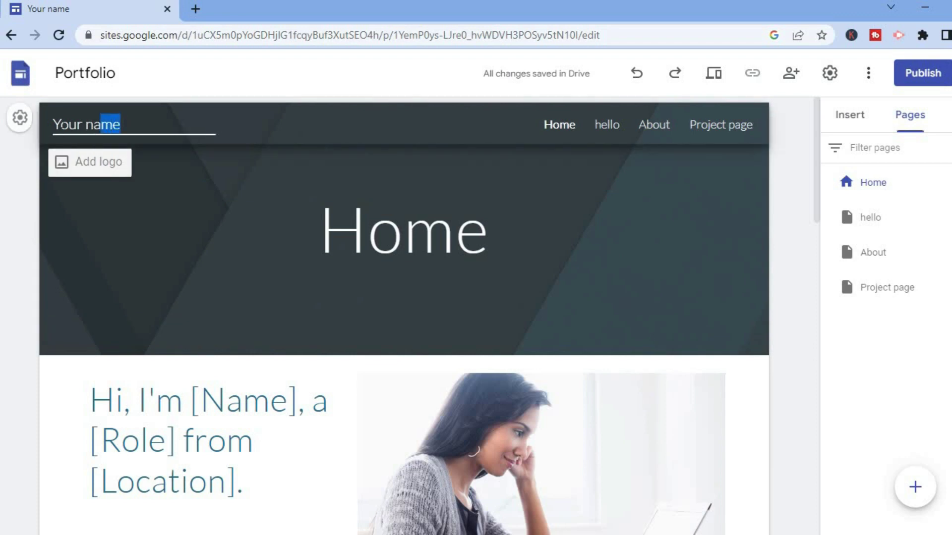
type("test")
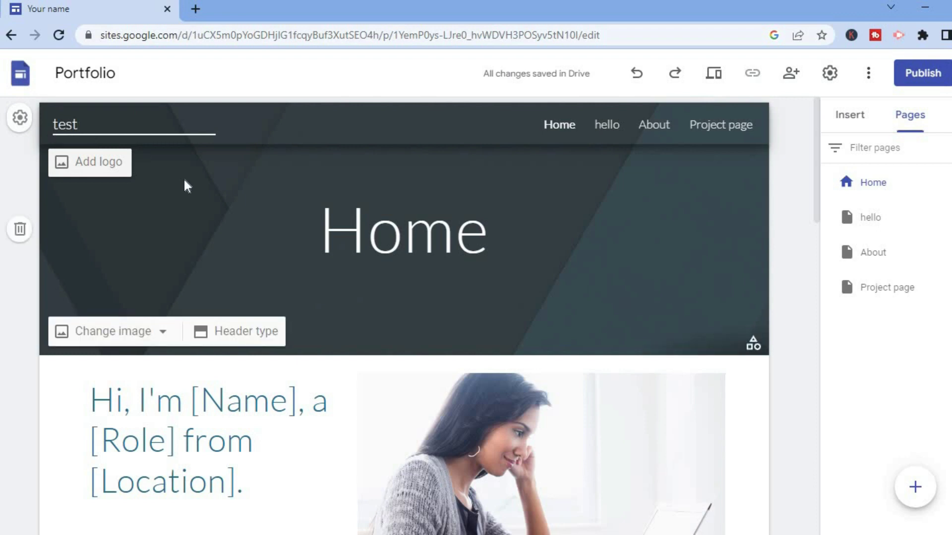
left_click(184, 177)
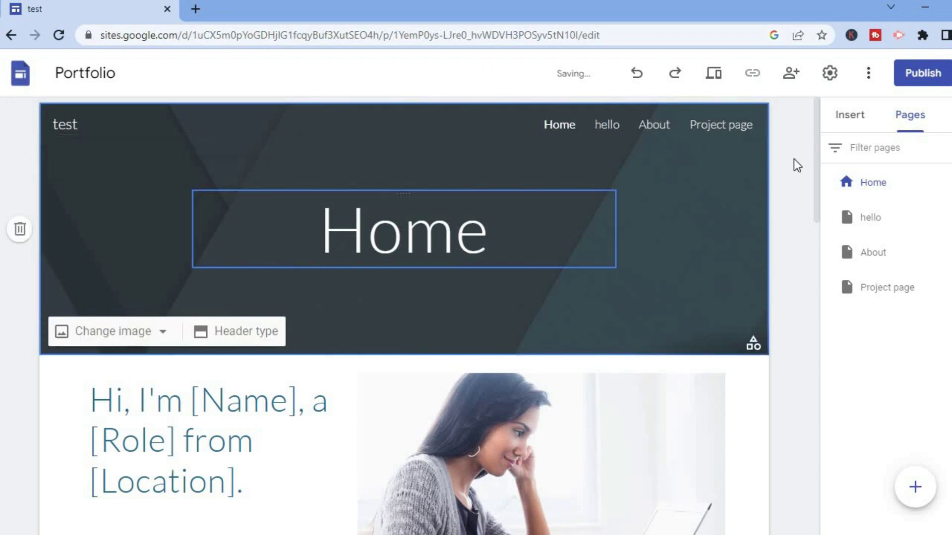